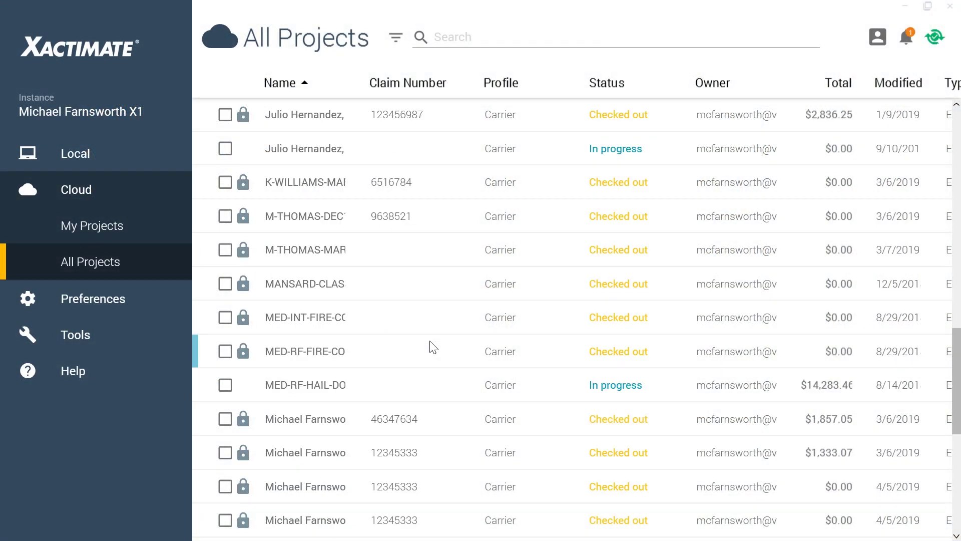
scroll(433, 347, down, 3)
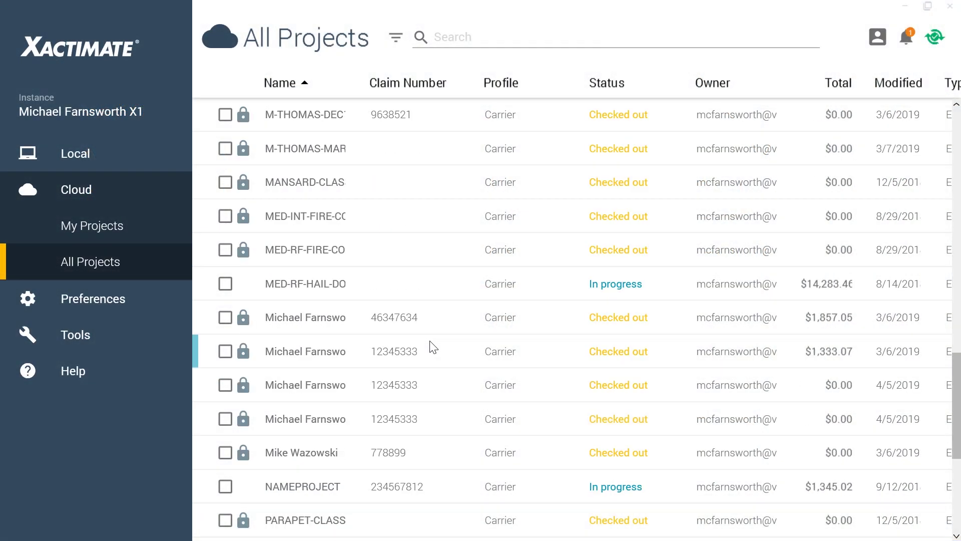
- Select the claim 12345333 estimate, then reload the list to show all cloud projects
click(296, 422)
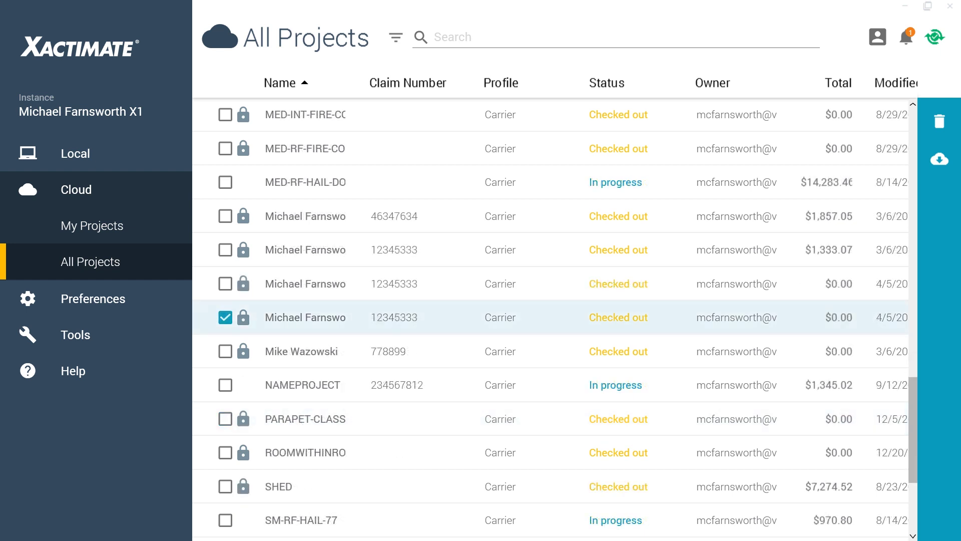
click(77, 190)
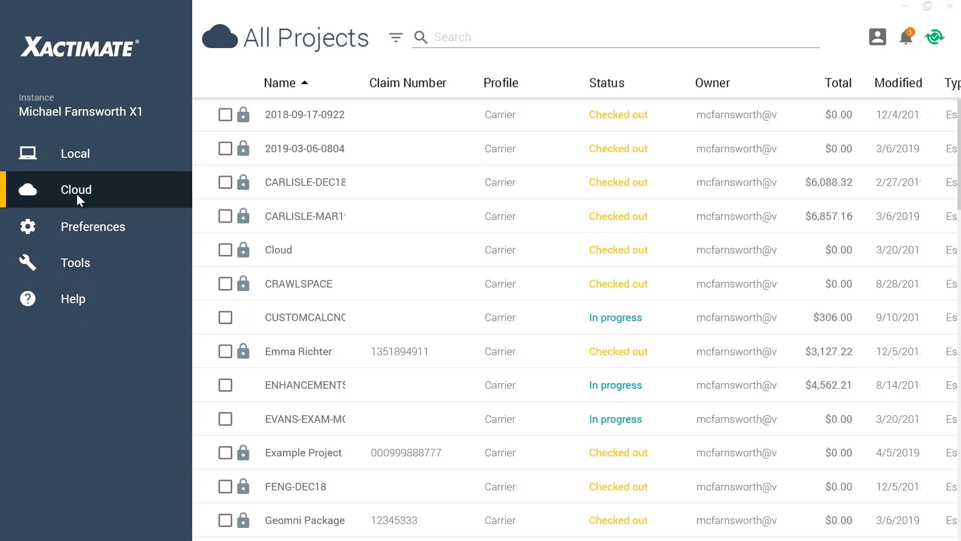
click(77, 193)
click(95, 267)
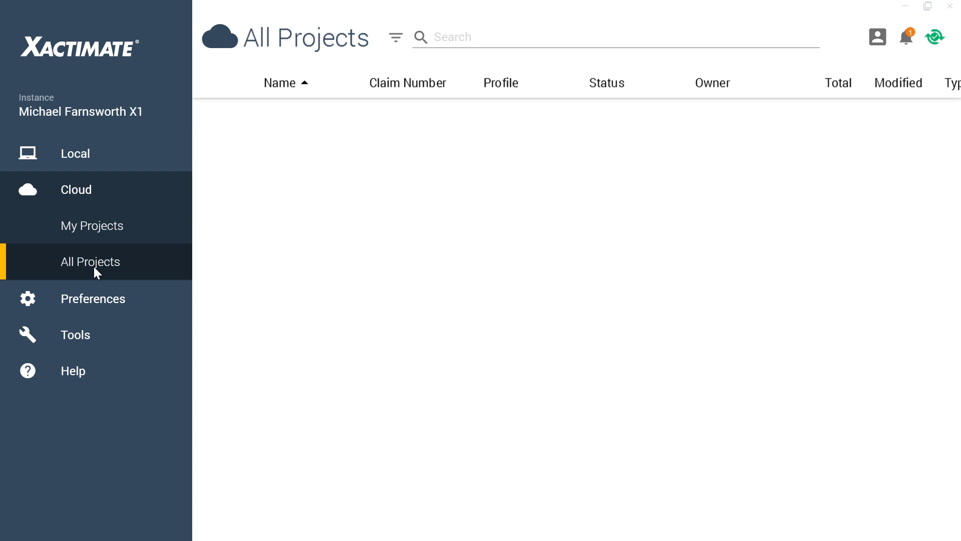
scroll(433, 347, down, 5)
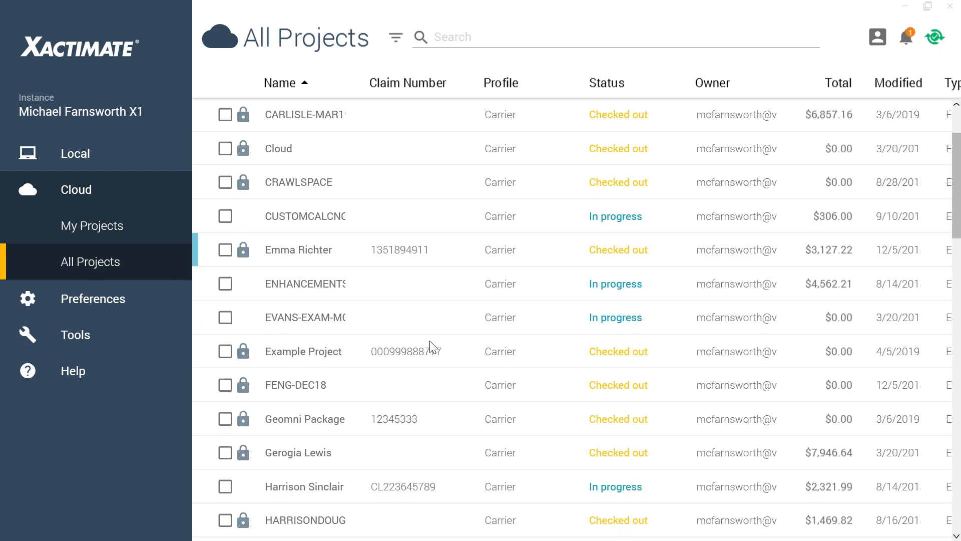
scroll(433, 347, down, 5)
scroll(432, 347, down, 5)
scroll(433, 347, down, 5)
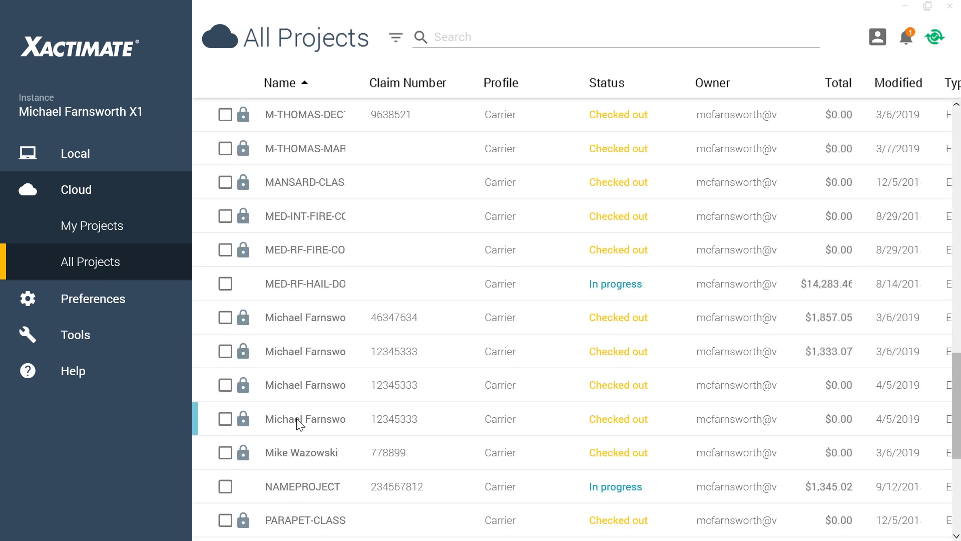
- Open the 4/5/2019 claim 12345333 estimate and confirm checking it out on this device
click(299, 424)
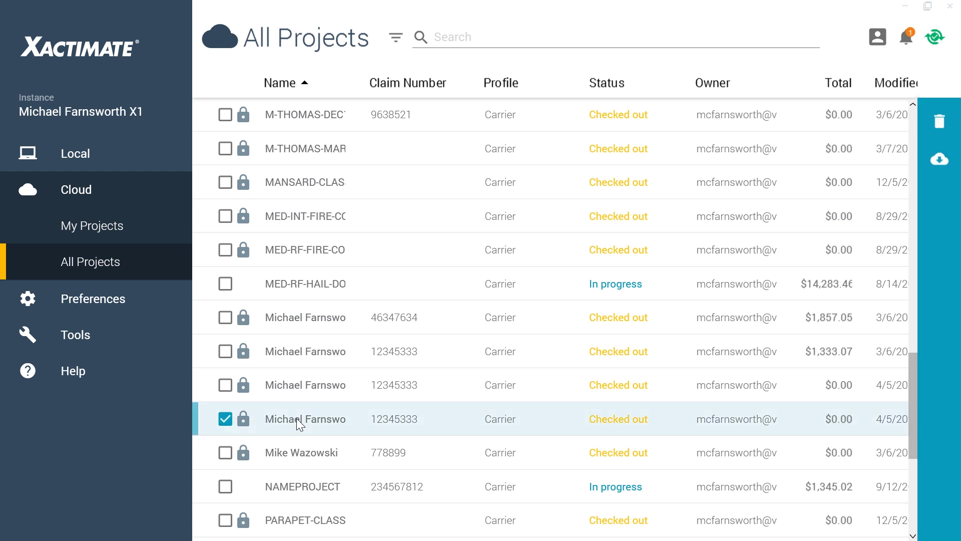
double_click(300, 423)
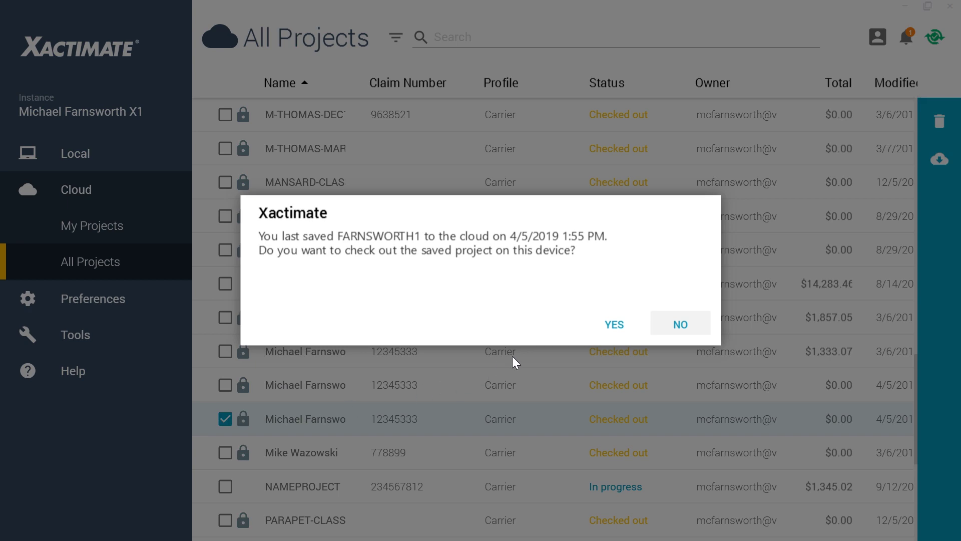
click(614, 324)
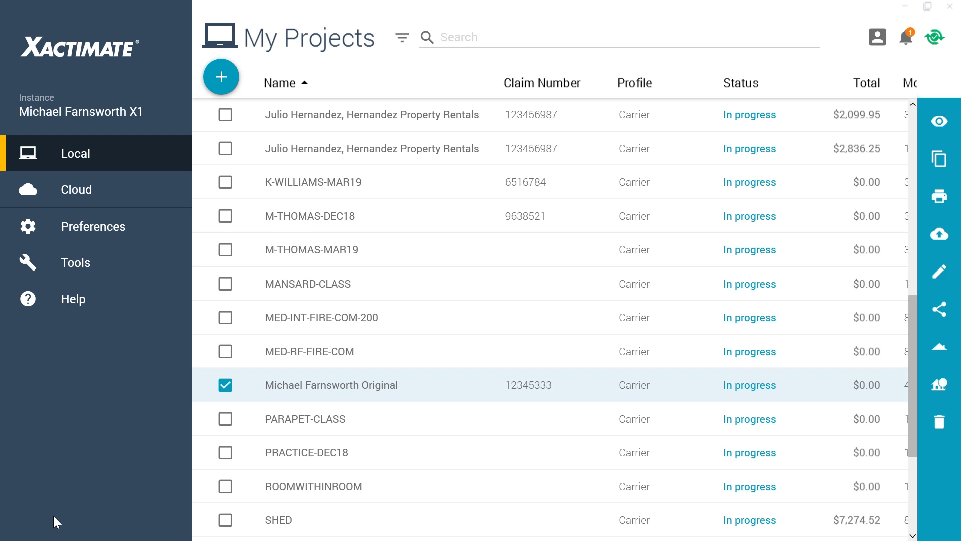